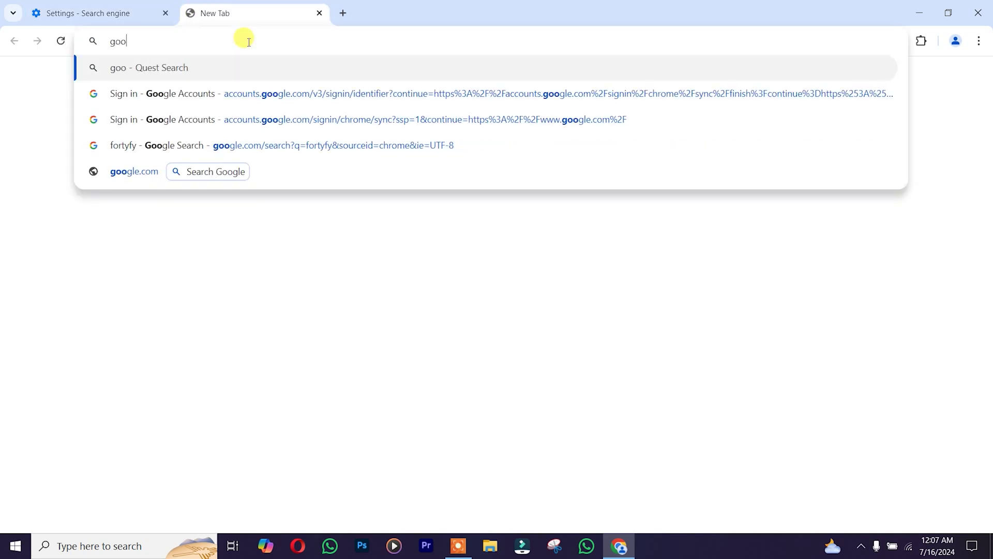
type("gl")
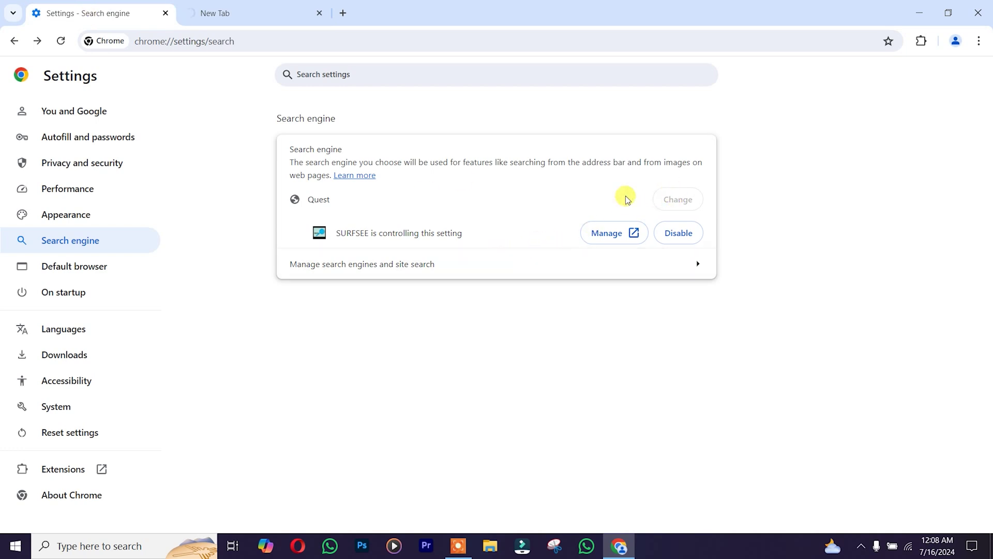
- Highlight SURFSEE as controller of the Quest engine and compare with the findflarex.com search tab
double_click(689, 204)
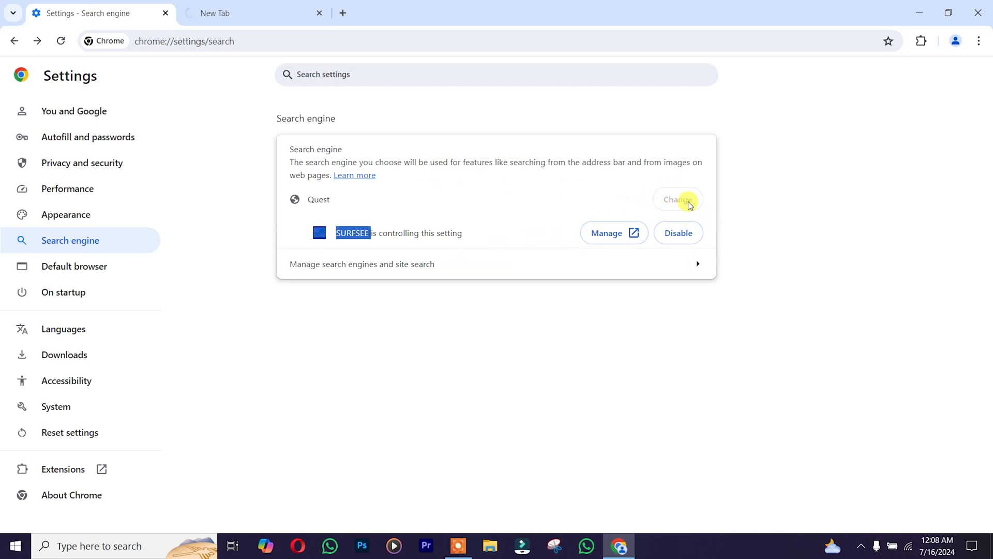
left_click(688, 204)
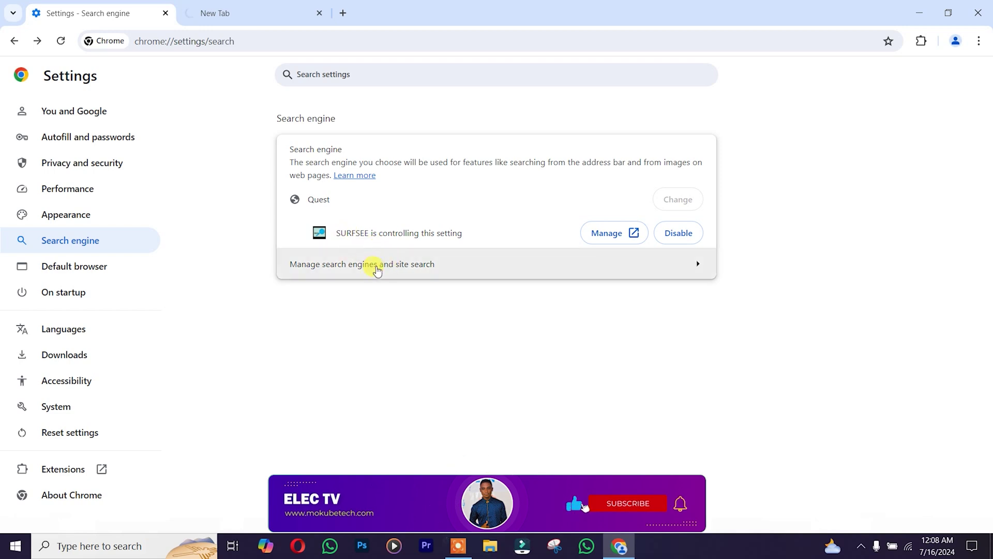
left_click(217, 14)
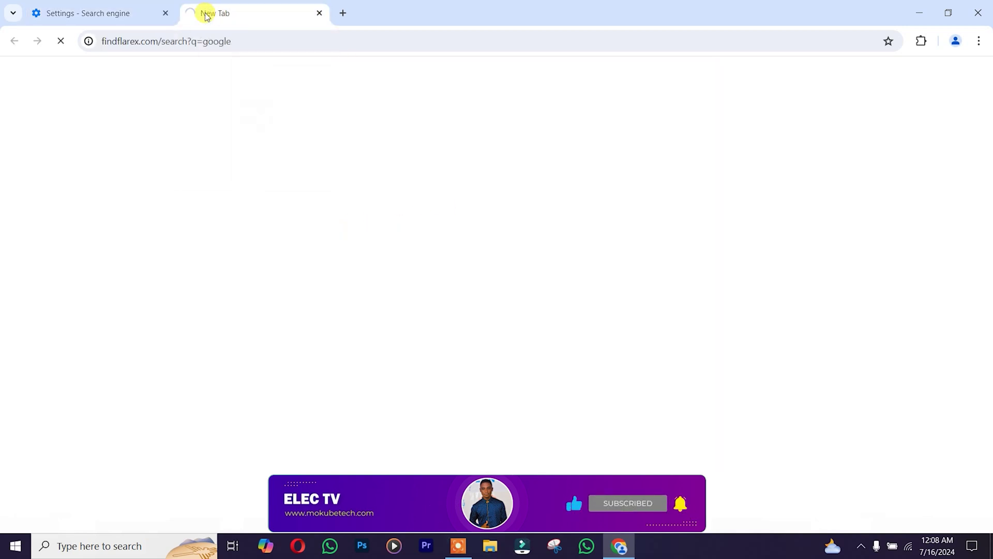
left_click(84, 11)
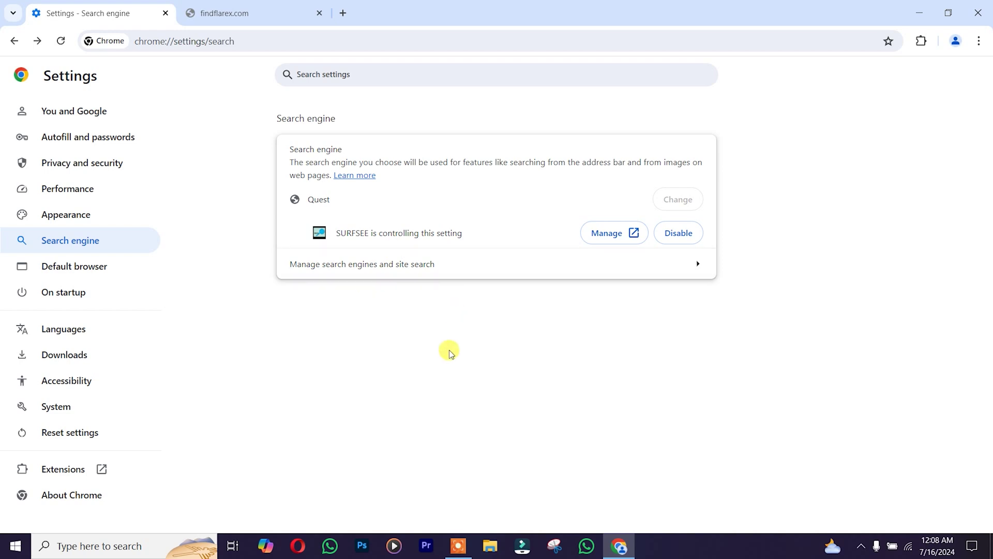
- Open Manage Extensions in a new tab and try removing SURFSEE, dismissing the confirmation
left_click(342, 13)
left_click(980, 40)
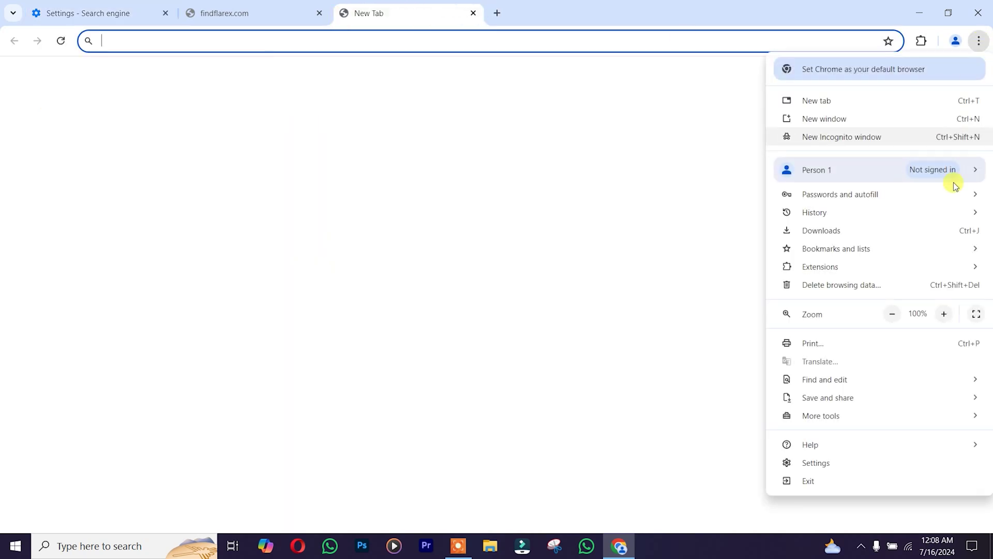
mouse_move(820, 266)
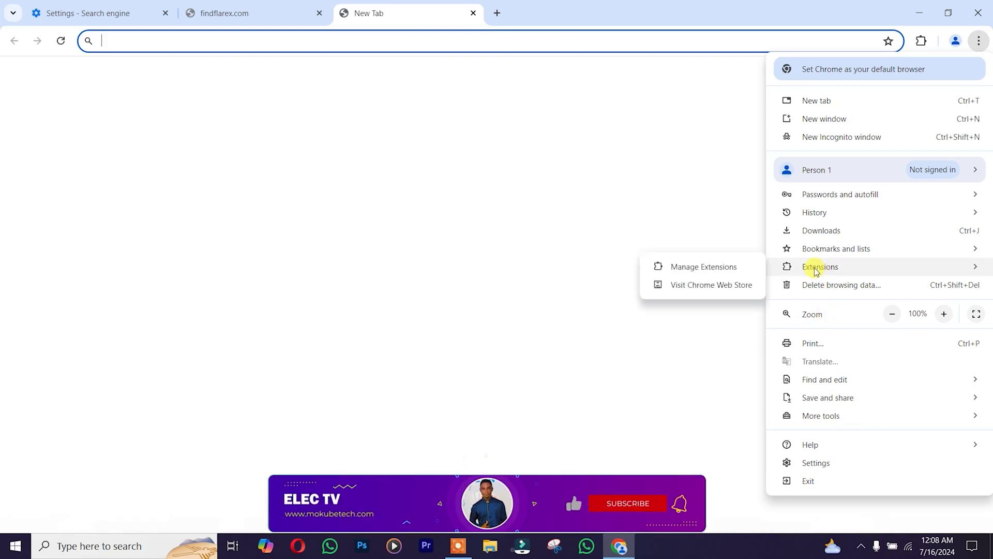
left_click(715, 271)
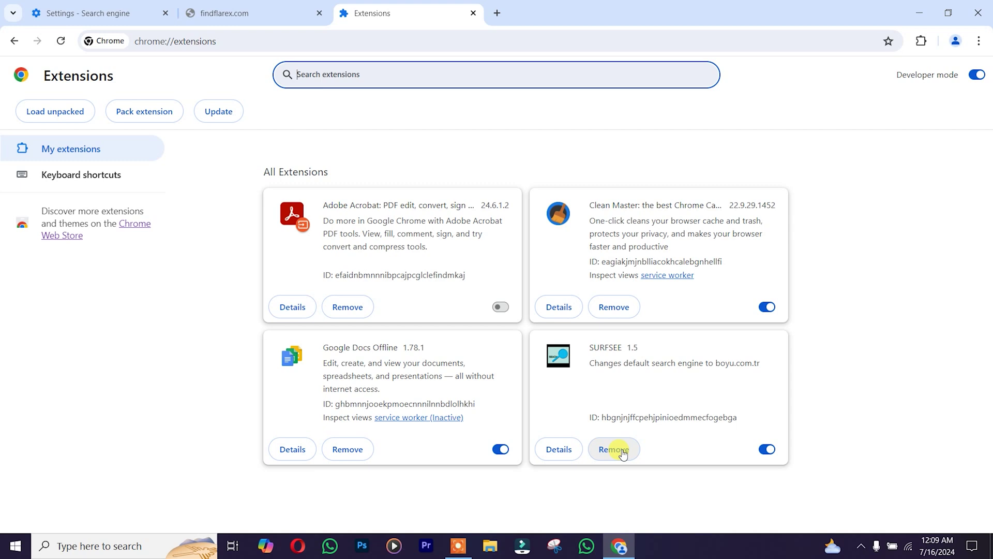
left_click(614, 449)
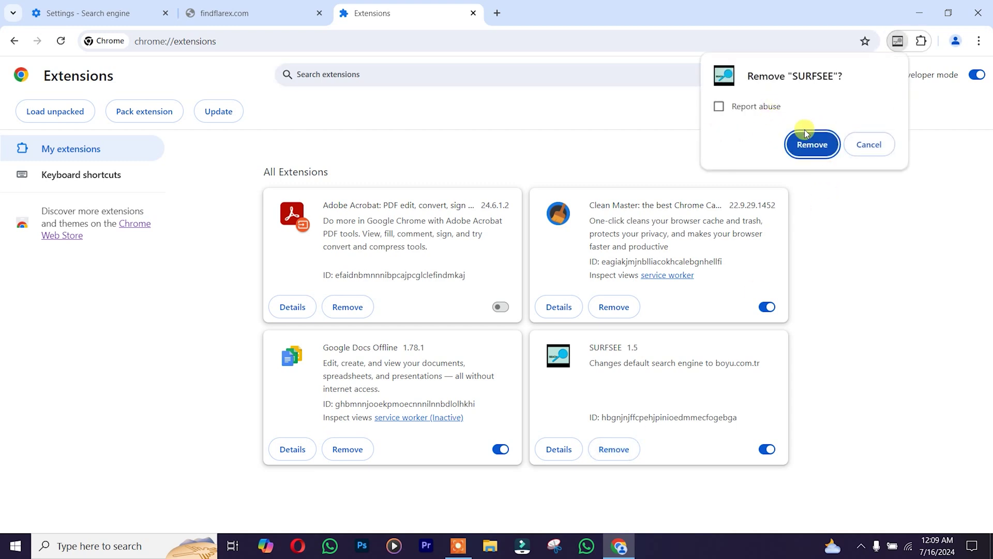
left_click(876, 148)
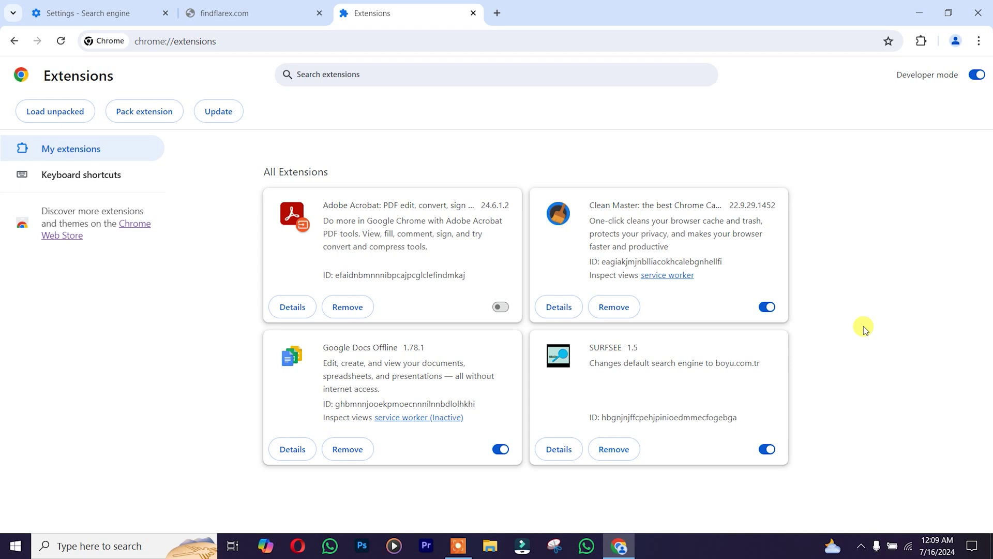
- Open Windows Search from the taskbar to look for Registry Editor
left_click(81, 546)
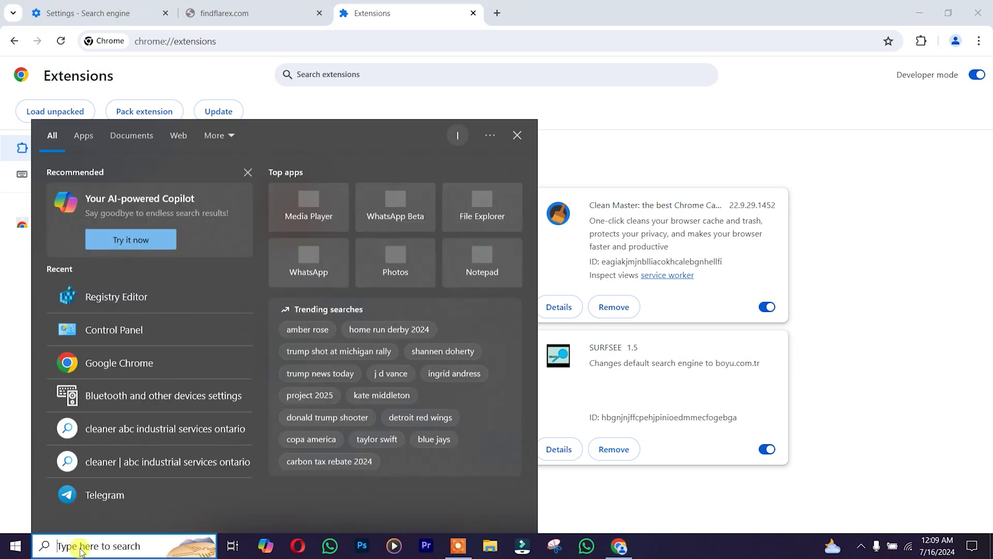
type("r")
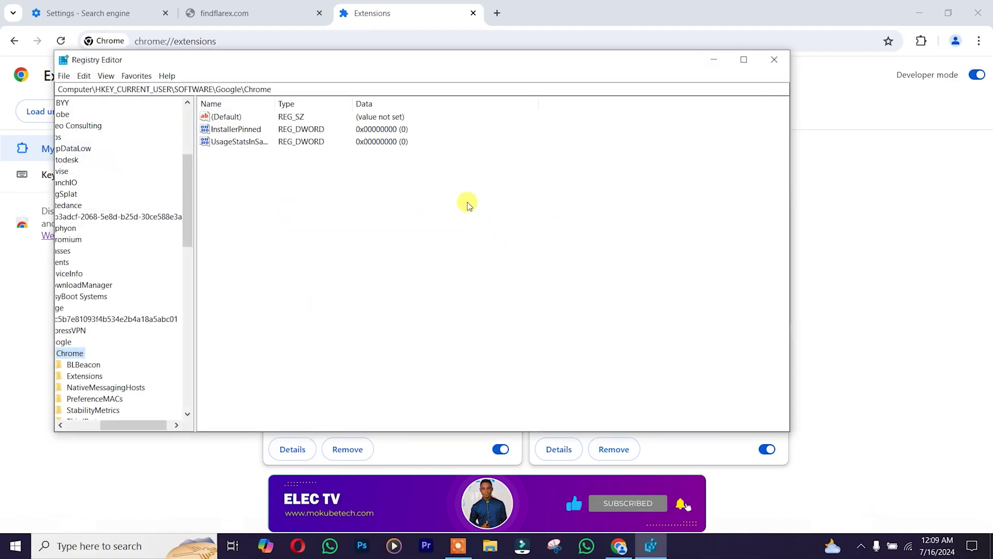
left_click_drag(144, 424, 68, 425)
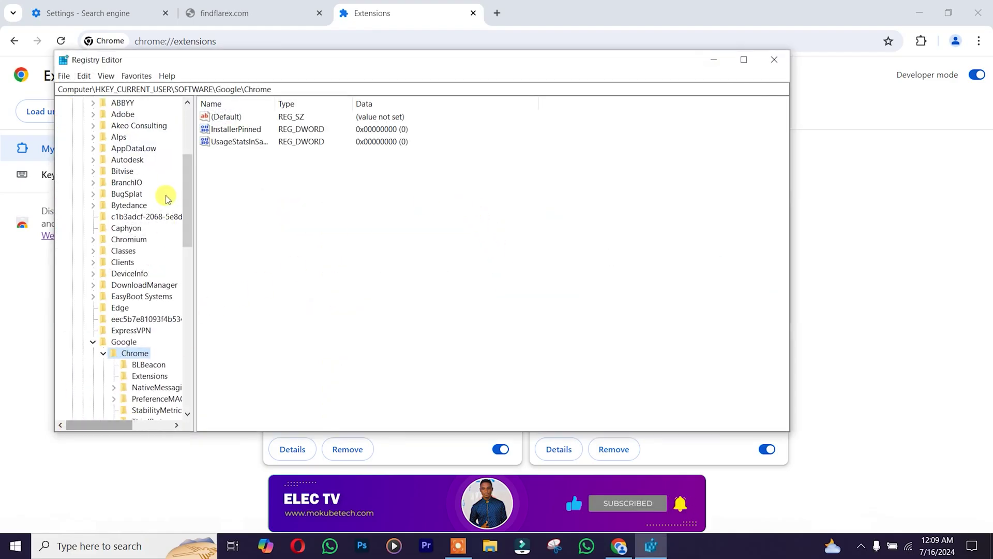
scroll(163, 195, "up", 6)
- Delete the Extensions key under HKEY_CURRENT_USER\SOFTWARE\Google\Chrome and confirm with Yes
left_click(72, 126)
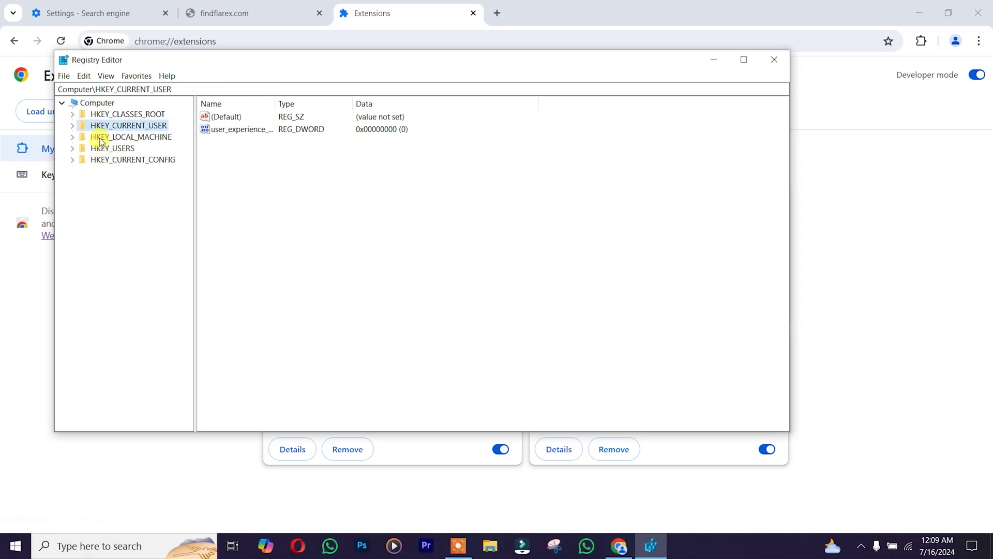
left_click(72, 124)
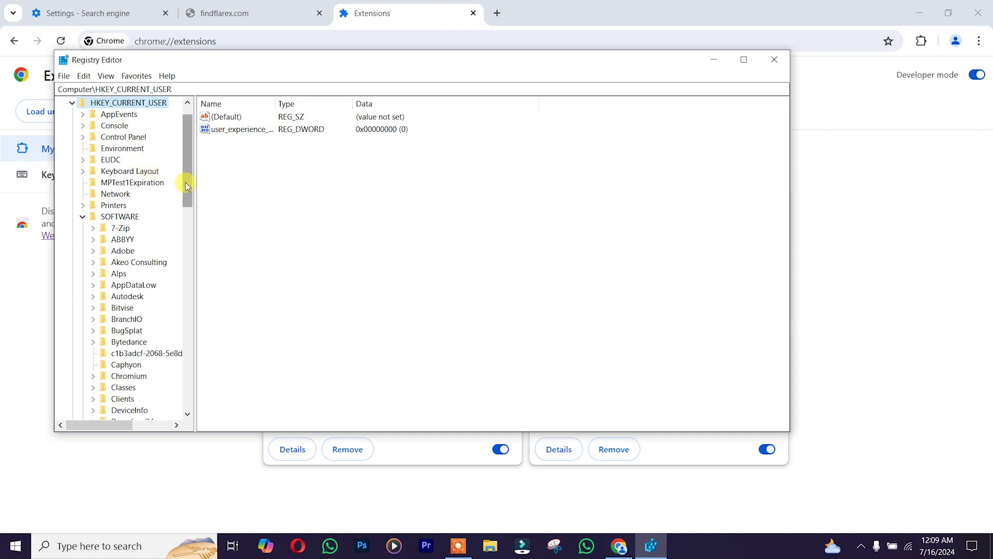
left_click_drag(186, 183, 188, 254)
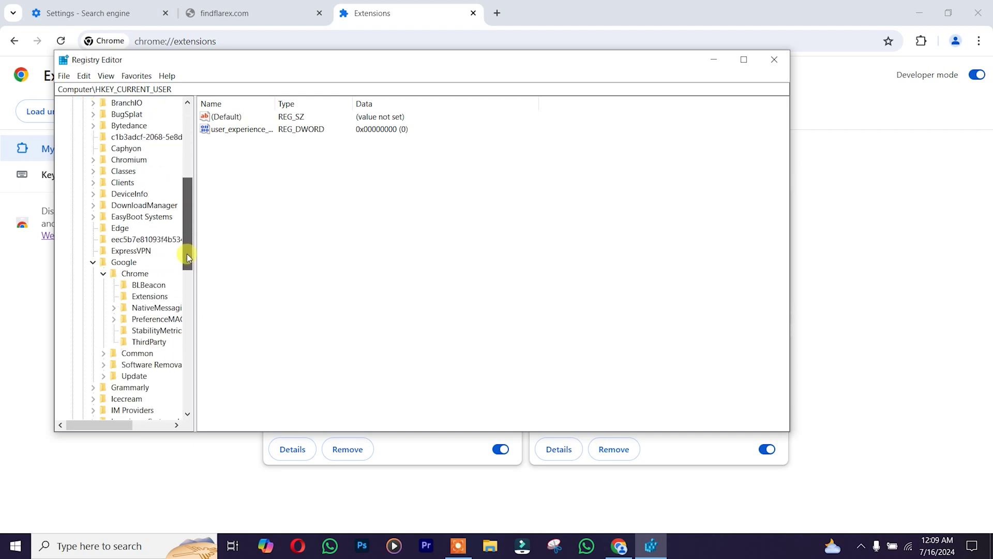
left_click(134, 299)
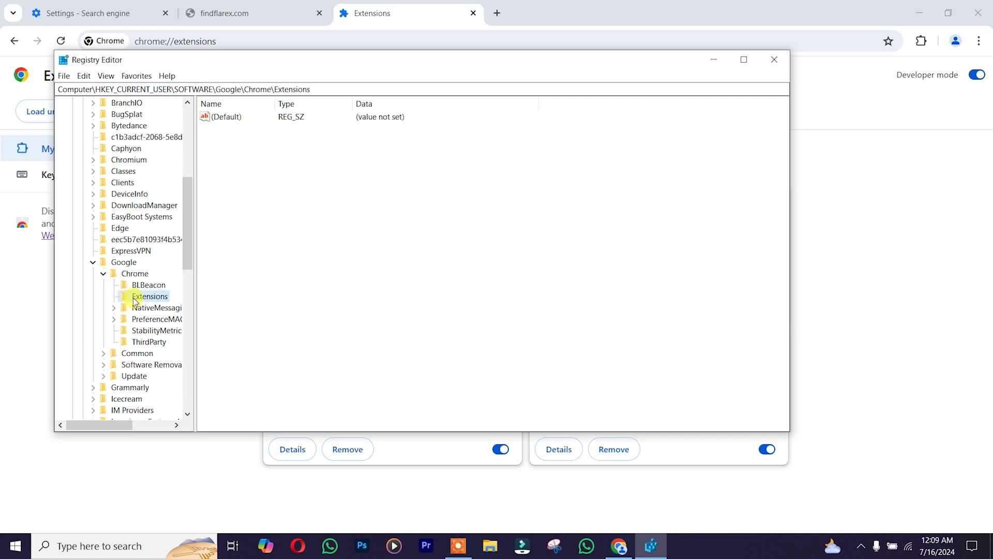
right_click(135, 299)
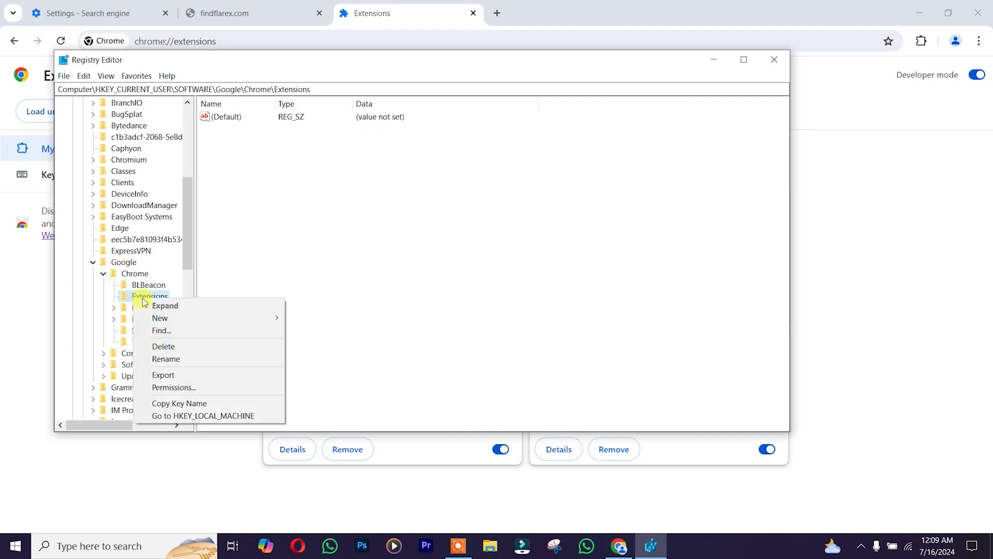
left_click(163, 351)
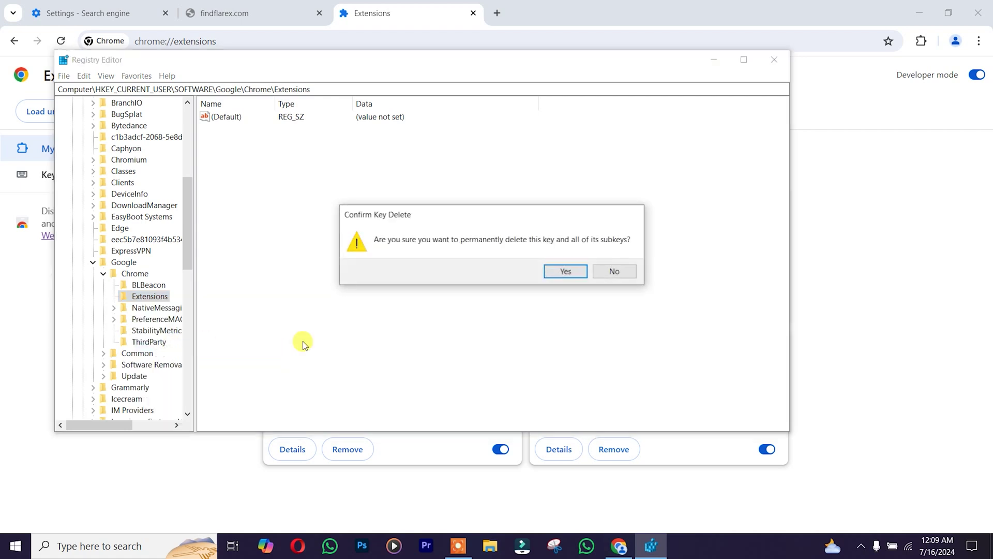
left_click(570, 270)
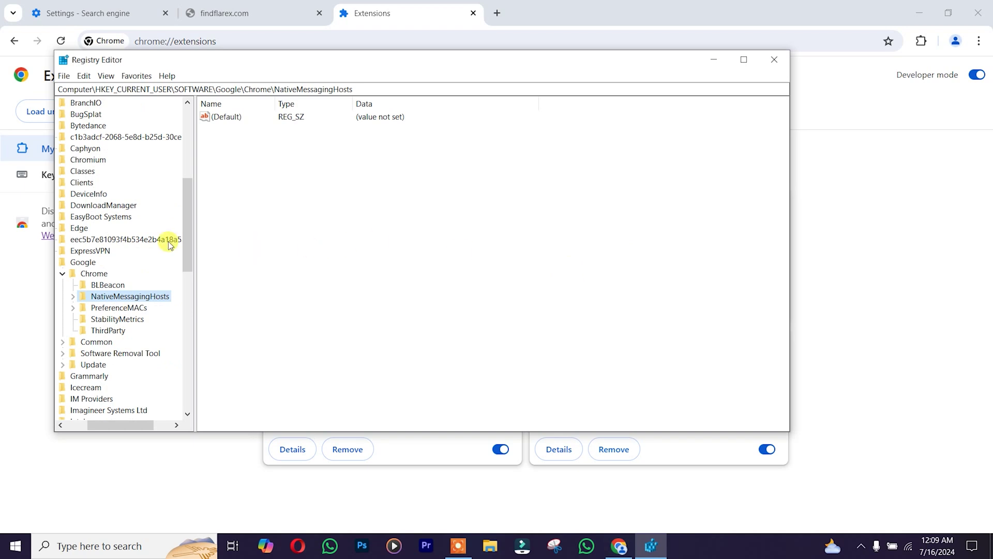
left_click_drag(123, 431, 89, 428)
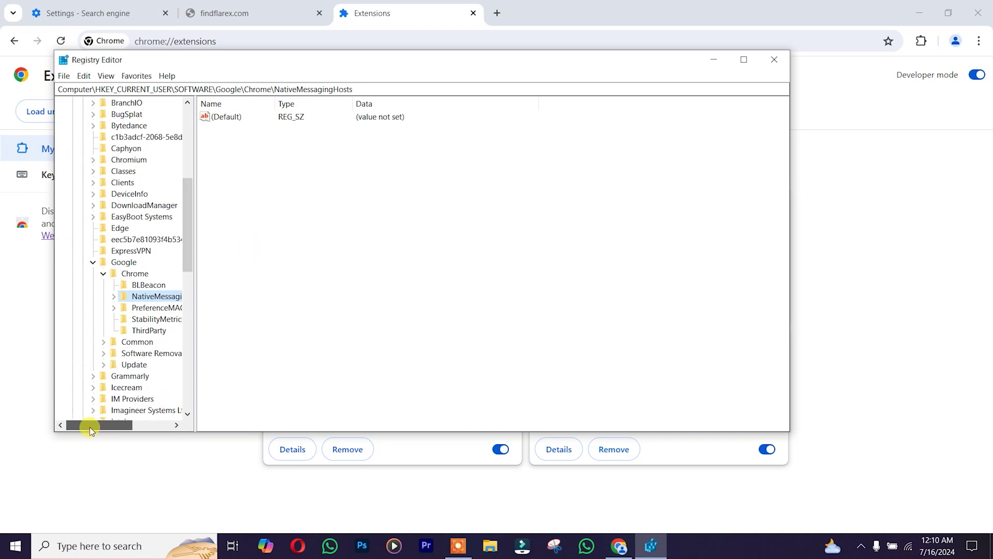
mouse_move(188, 225)
left_mouse_down()
mouse_move(204, 210)
mouse_move(217, 154)
left_mouse_up()
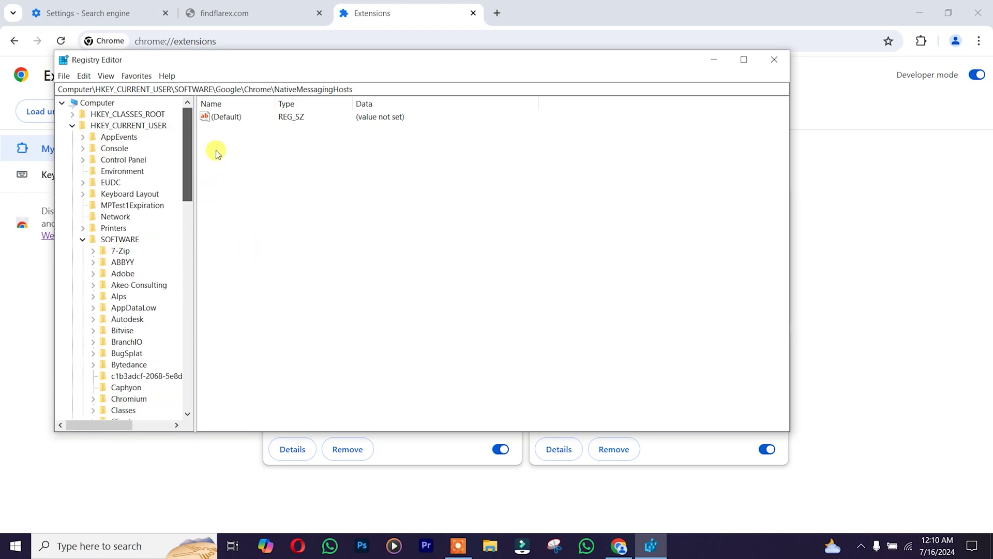
- Expand HKEY_LOCAL_MACHINE > SOFTWARE > Google > Chrome in the registry tree
left_click(72, 125)
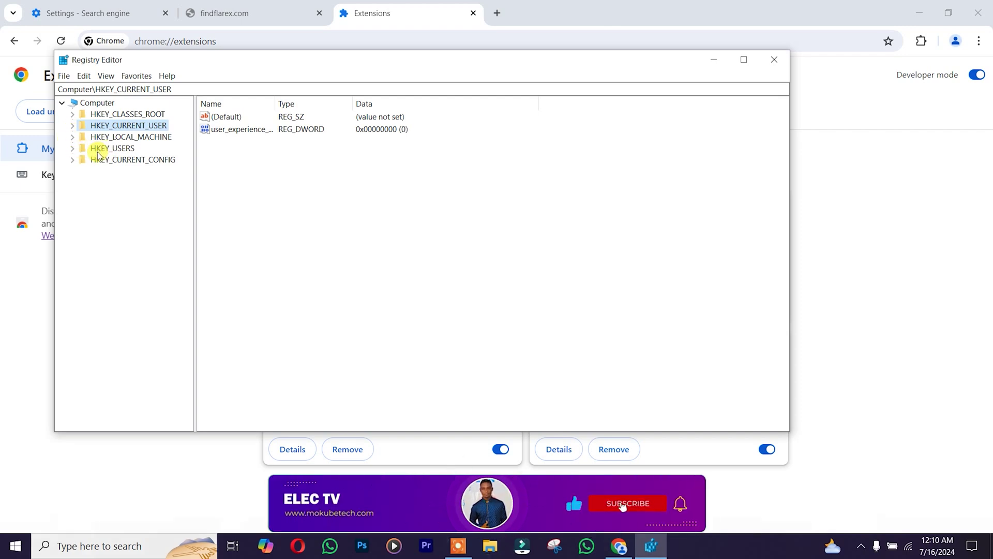
left_click(71, 149)
left_click(71, 148)
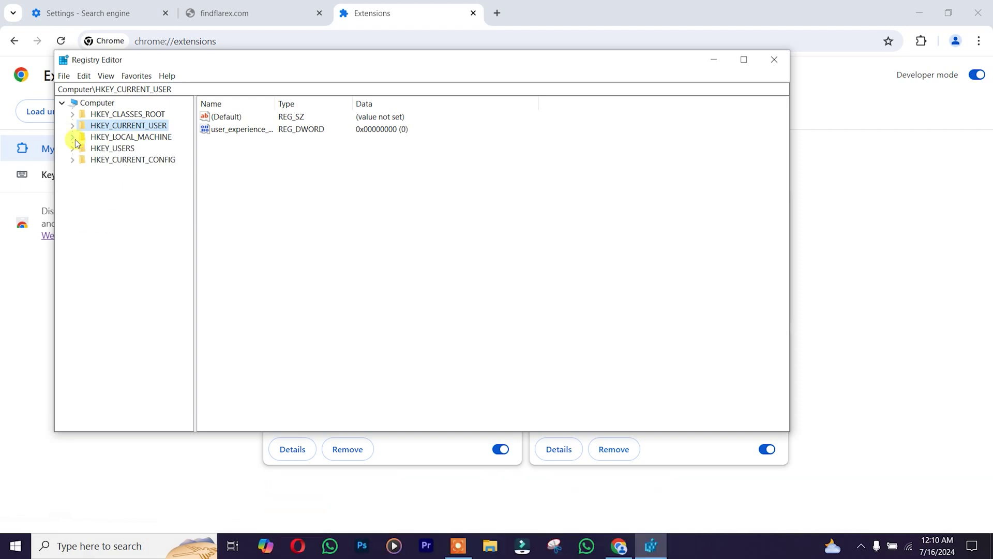
left_click(72, 136)
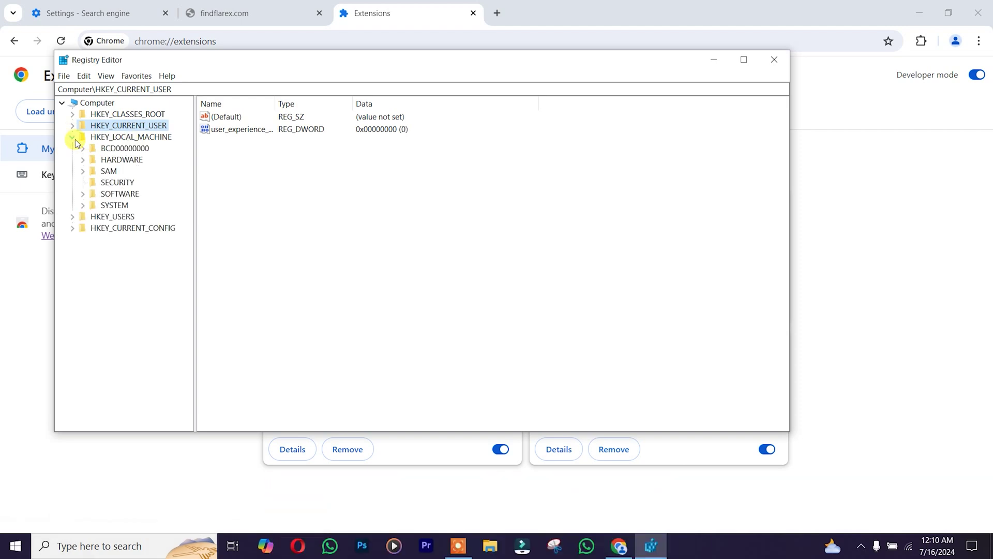
left_click(84, 193)
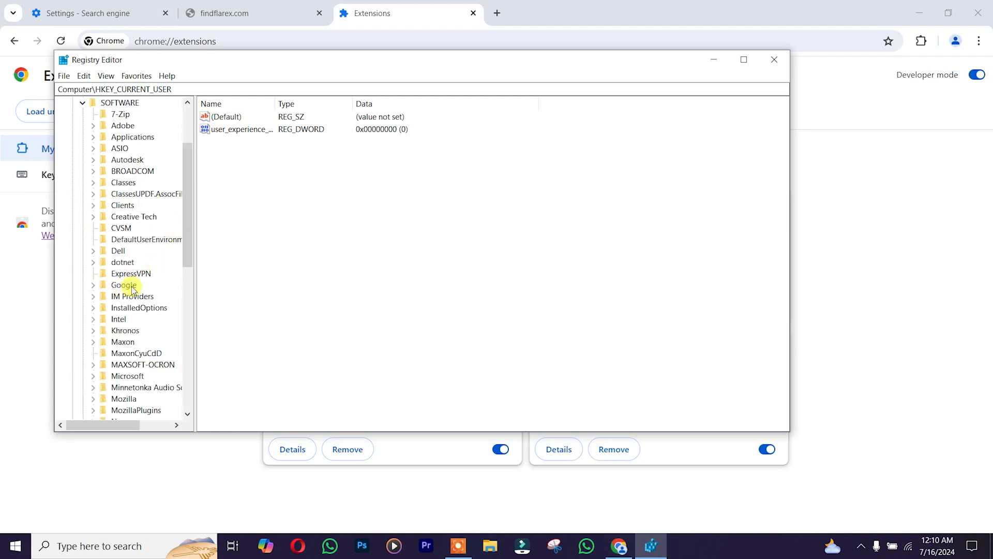
left_click(93, 284)
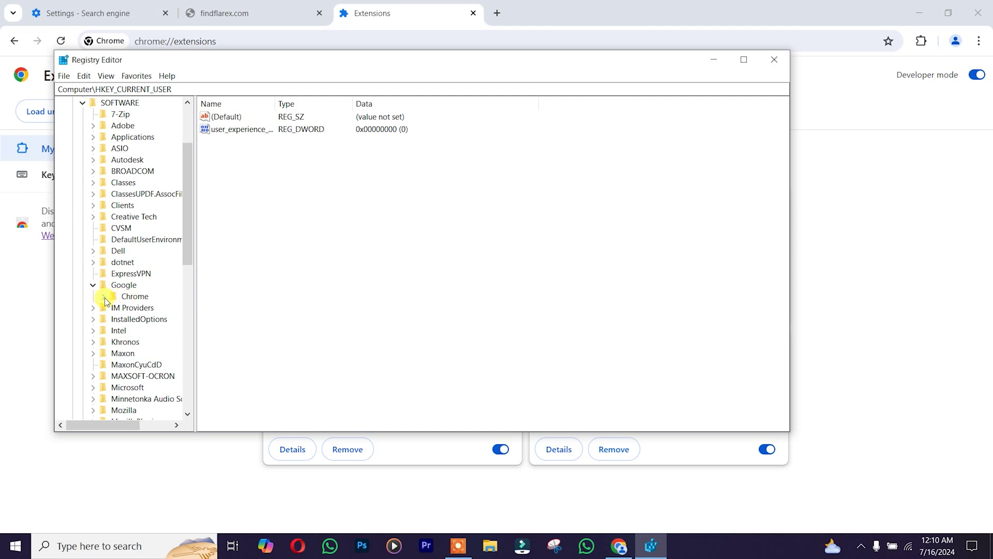
left_click(103, 296)
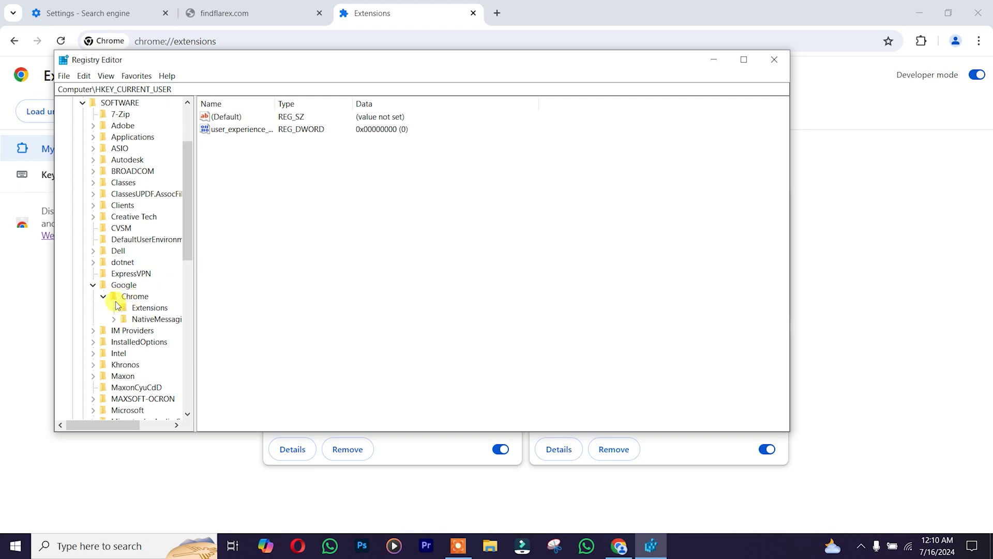
- Delete the local-machine Chrome key, confirming with Yes and dismissing the error with OK
left_click(119, 297)
right_click(119, 298)
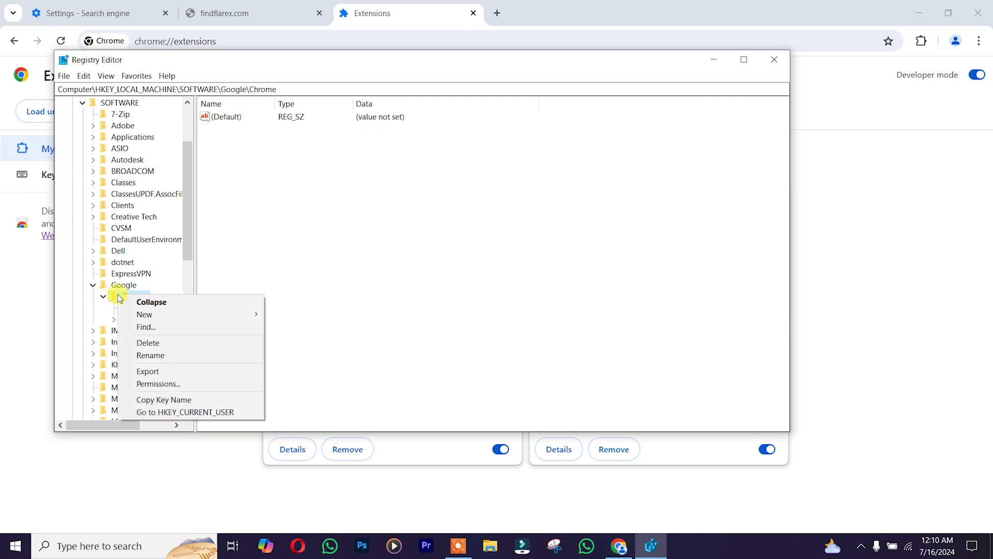
left_click(142, 342)
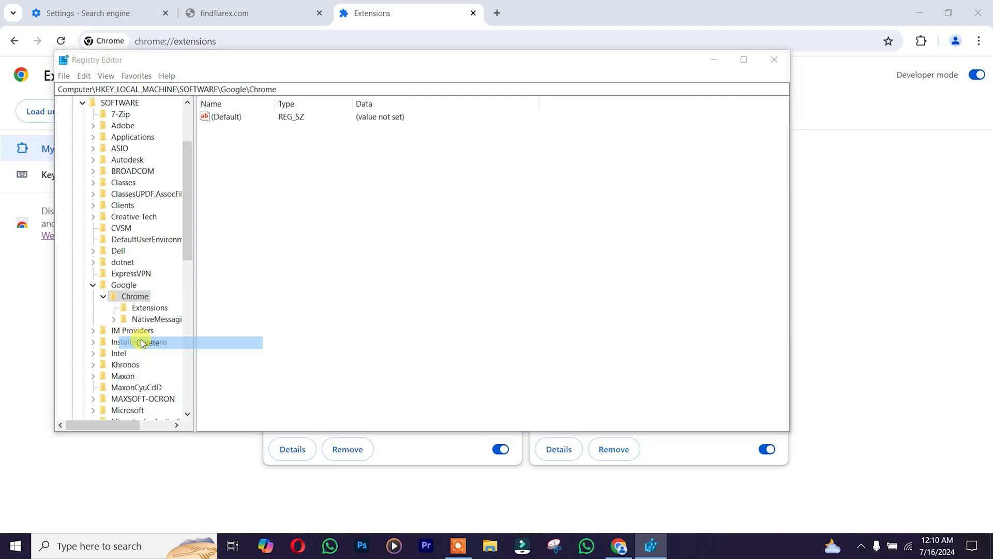
left_click(564, 274)
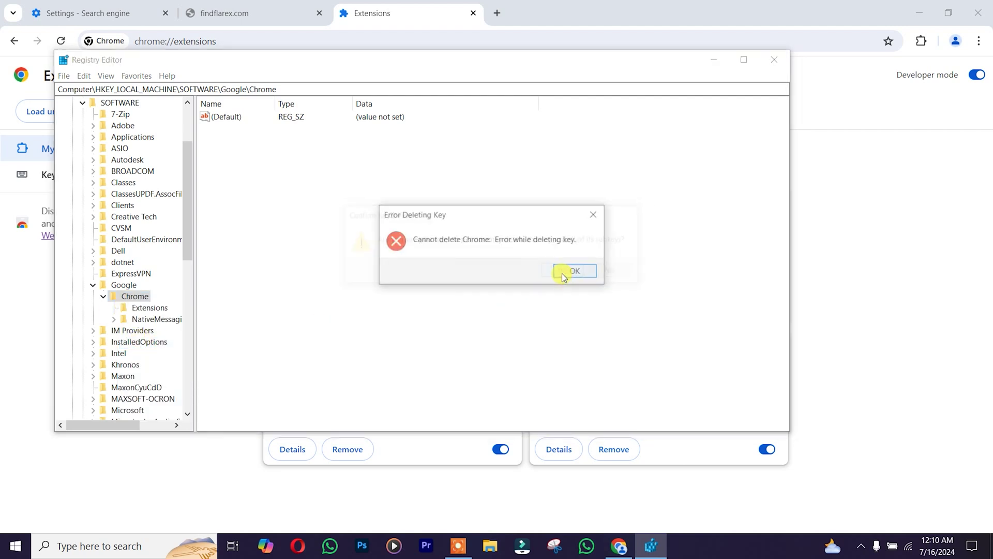
left_click(564, 276)
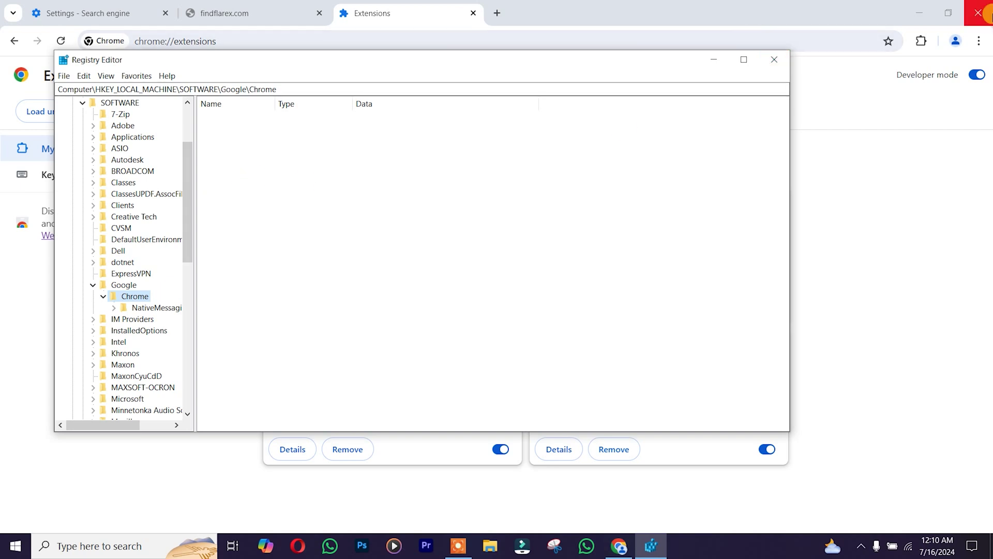
- Close Chrome and Registry Editor, then relaunch Chrome from its desktop shortcut
left_click(984, 14)
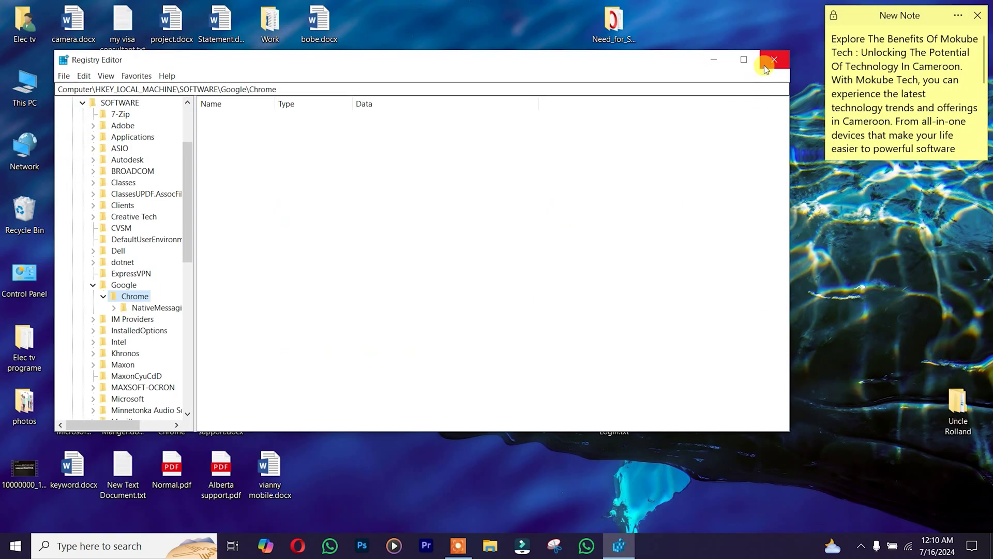
left_click(759, 65)
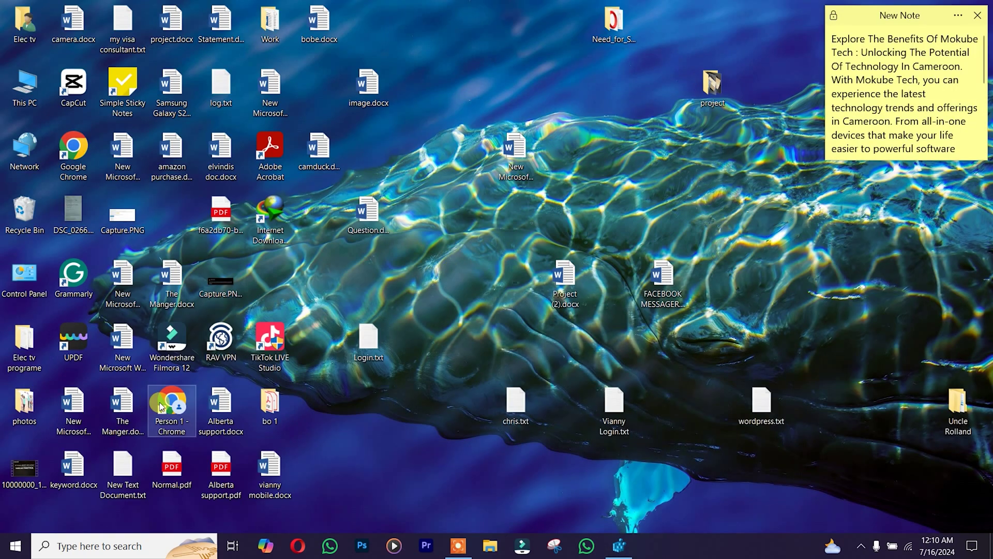
double_click(163, 407)
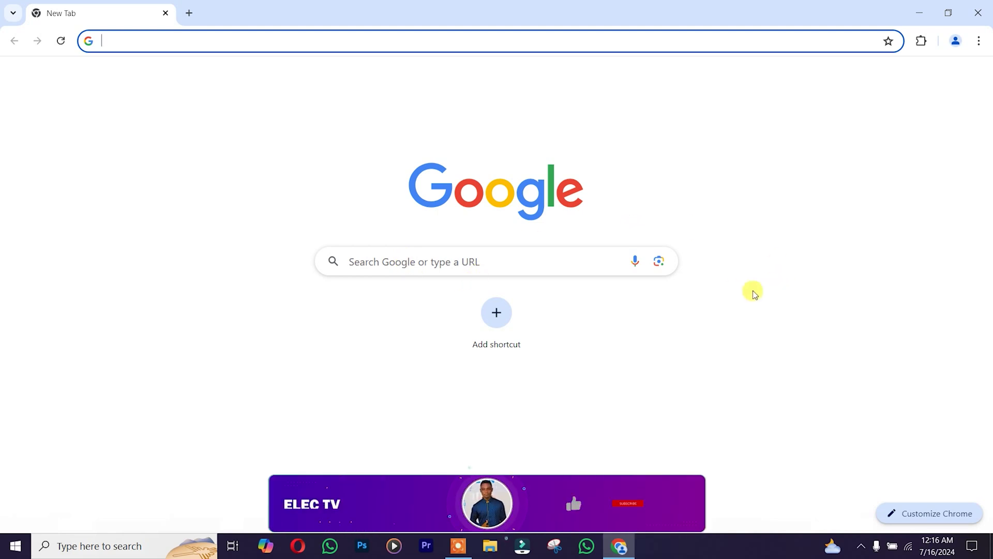
- In a new tab, make Google the default engine via Settings > Search engine > Change
left_click(191, 13)
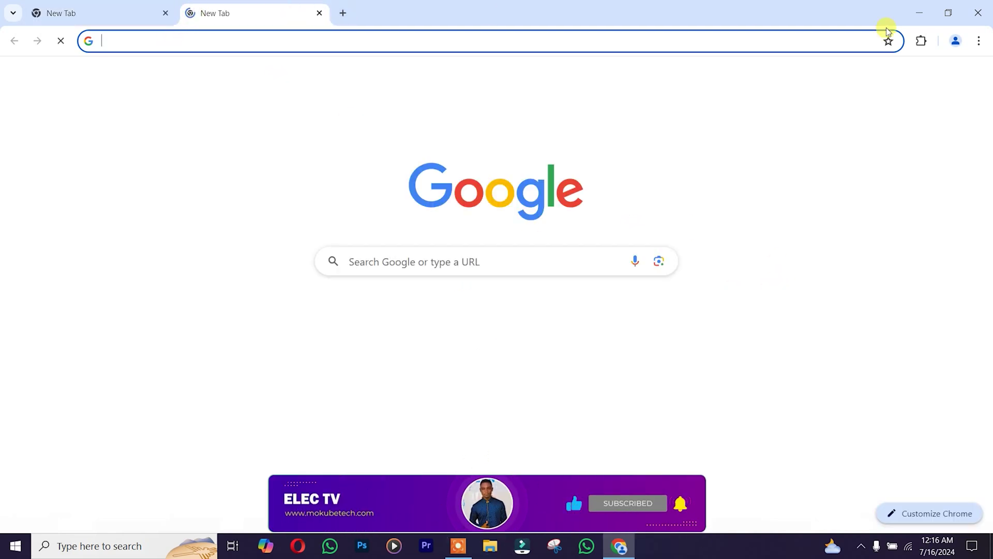
left_click(979, 40)
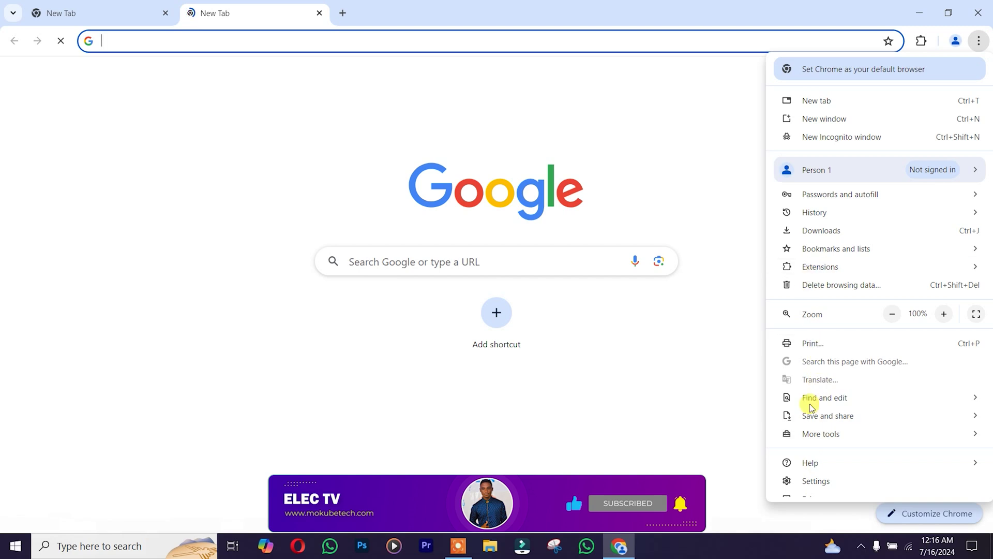
left_click(807, 491)
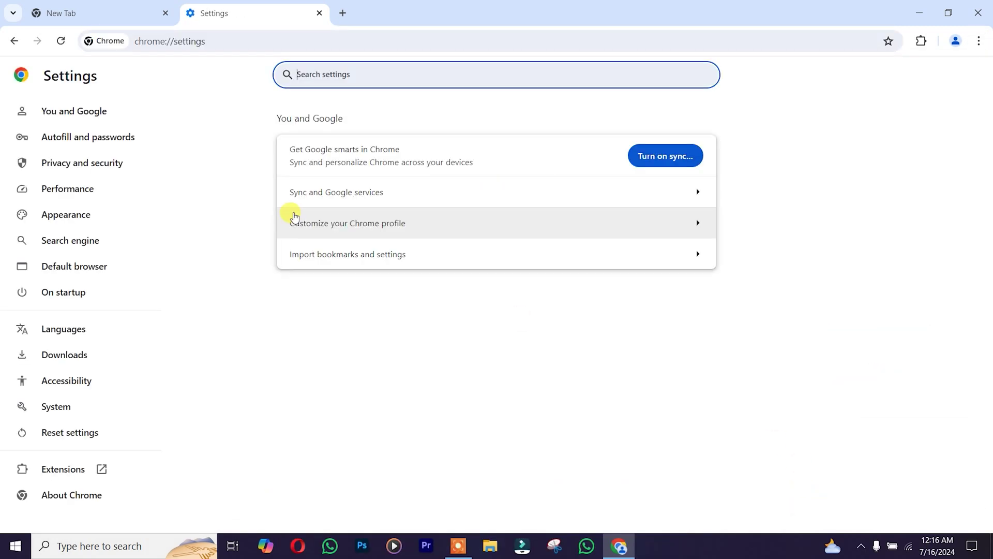
left_click(89, 240)
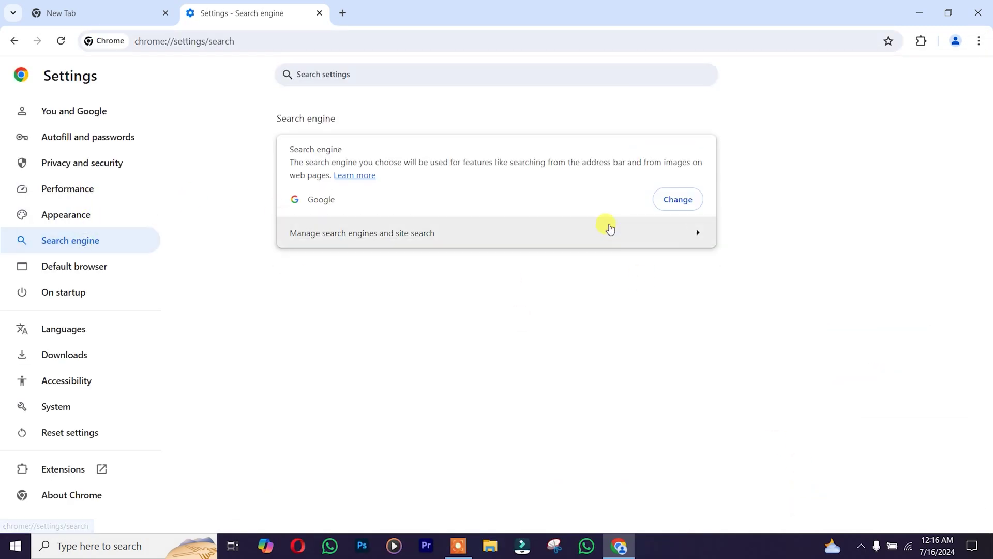
left_click(677, 200)
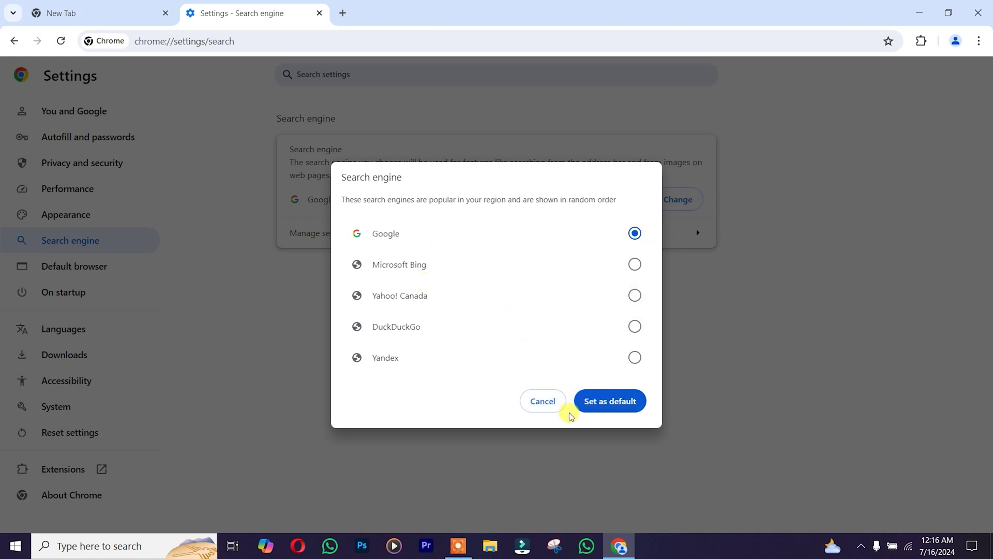
left_click(543, 402)
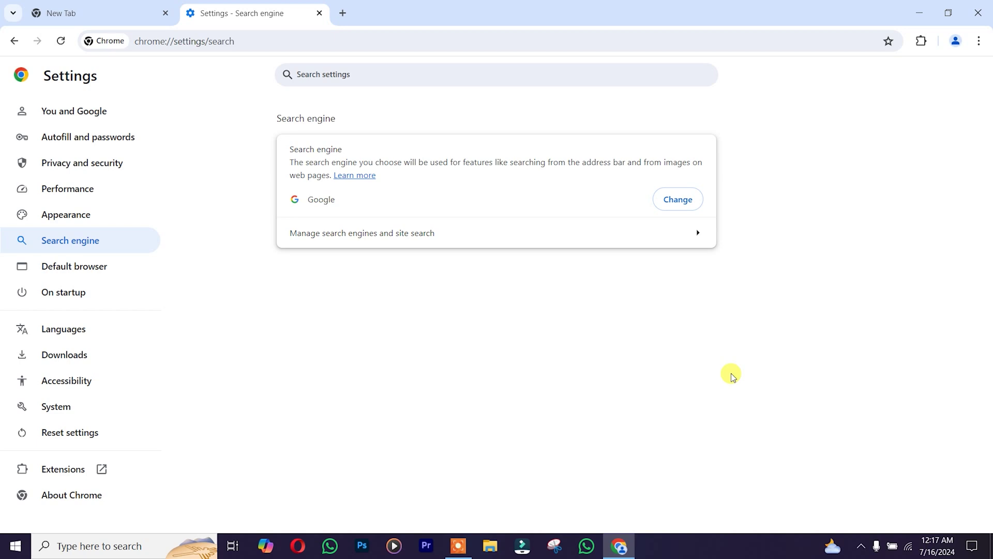